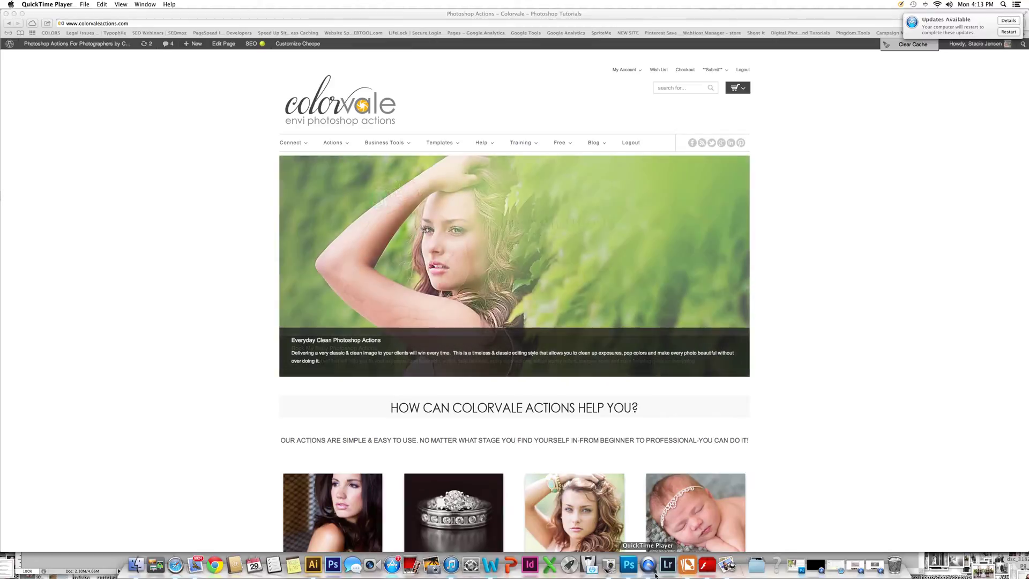
# Switch from Safari to Photoshop, where DSC_9741.psd with the glass bottle is open
pyautogui.click(633, 570)
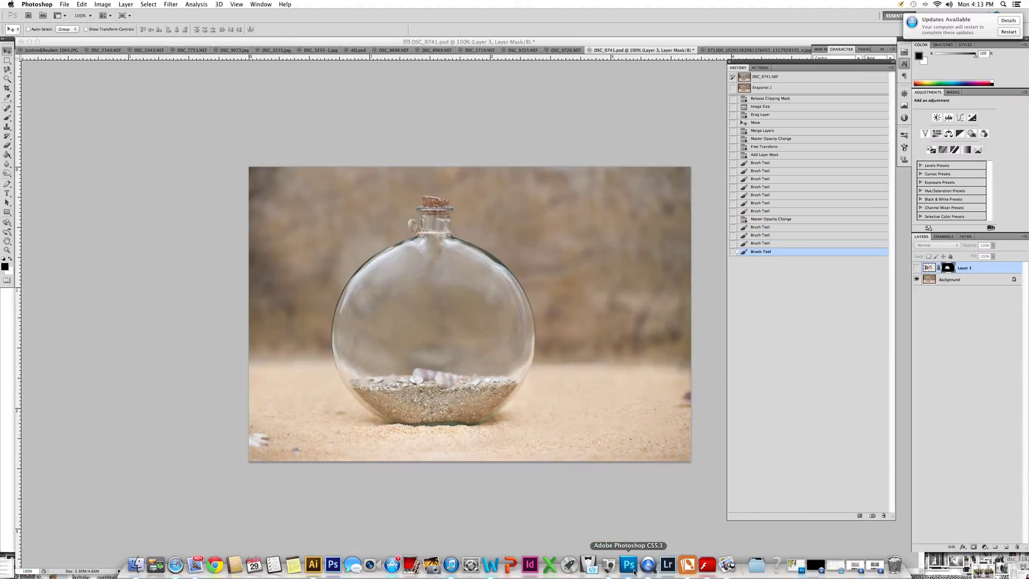
# View the boardwalk photo document, then return to the DSC_9741.psd bottle image
pyautogui.click(724, 51)
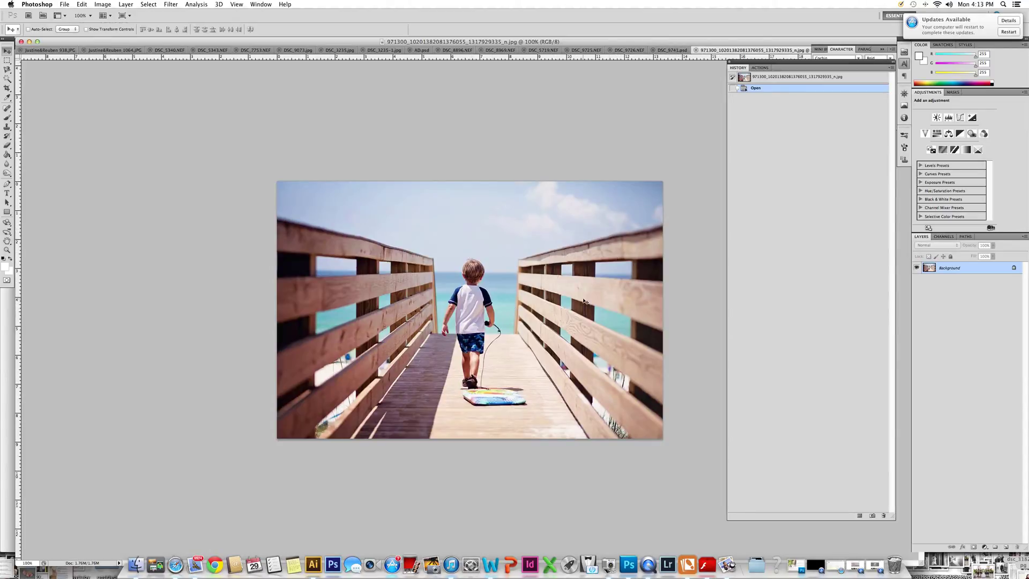
pyautogui.click(670, 50)
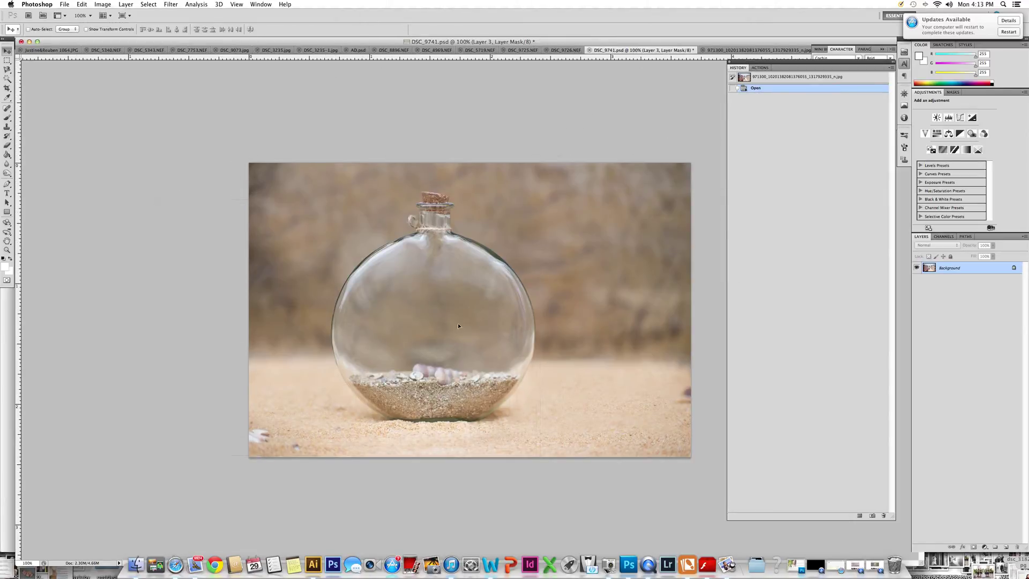
# Drop the boardwalk photo into DSC_9741.psd as Layer 4 and drag it toward the canvas centre
pyautogui.moveTo(467, 319); pyautogui.dragTo(464, 311)
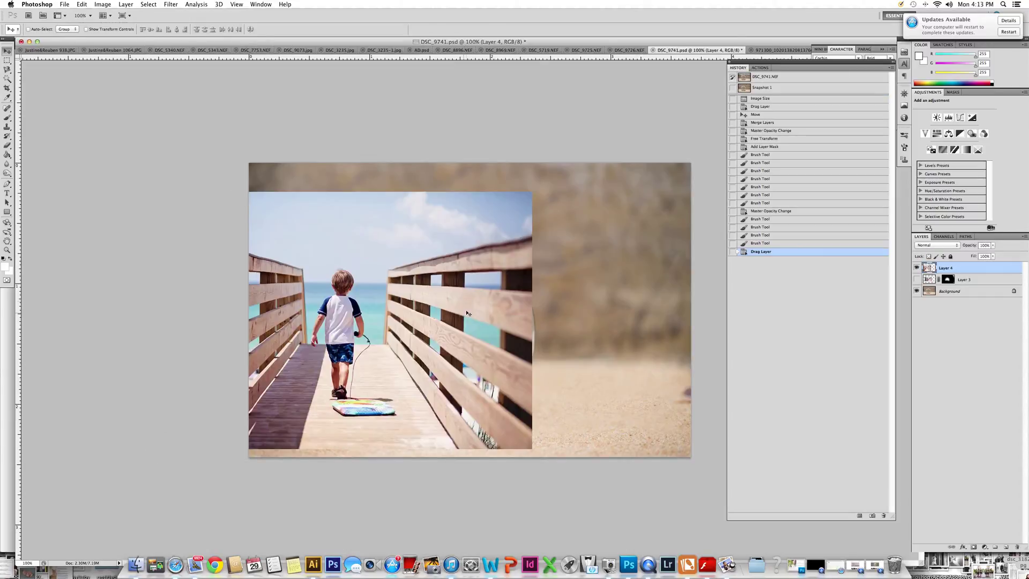
pyautogui.click(67, 5)
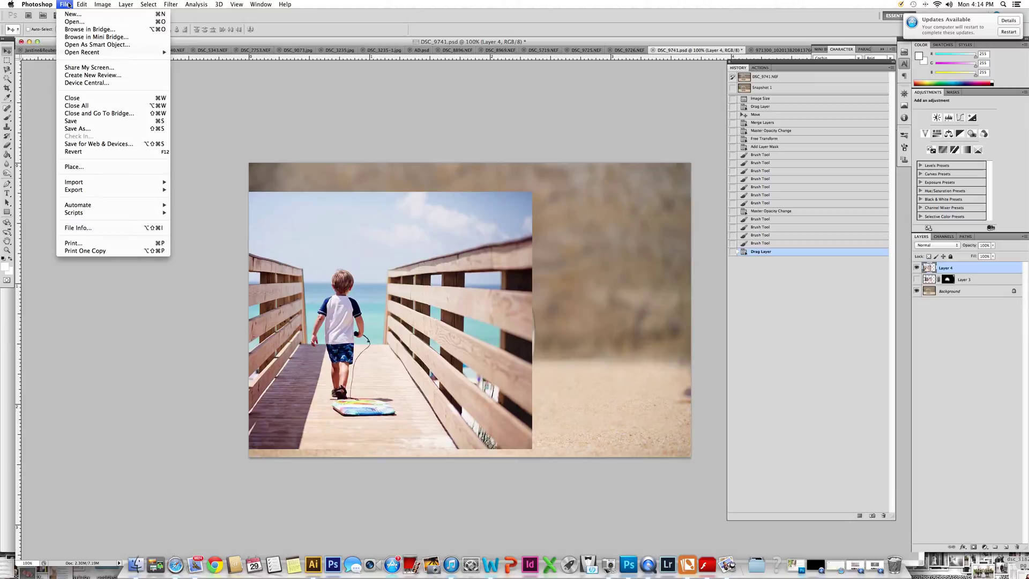
pyautogui.click(592, 286)
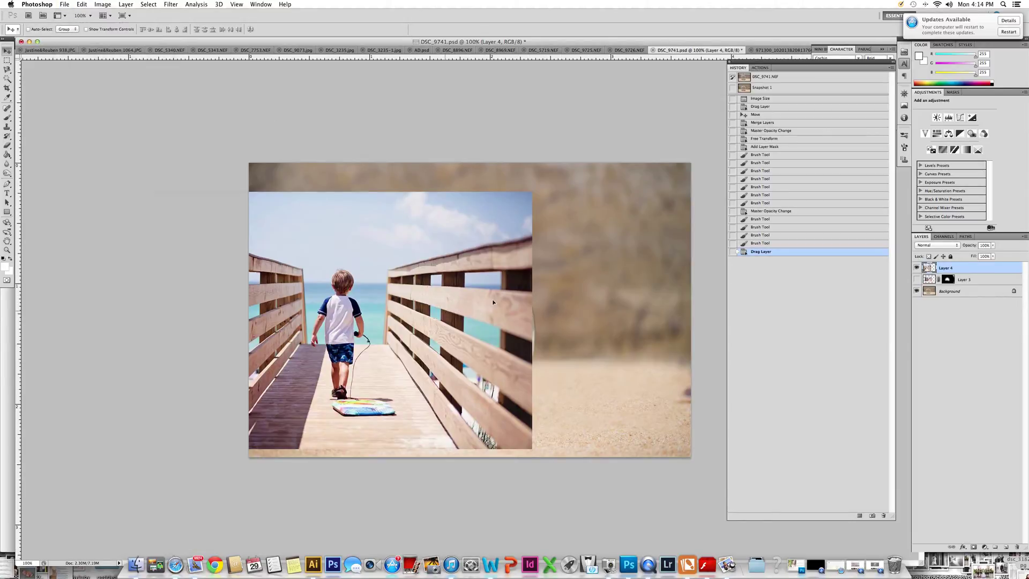
pyautogui.moveTo(493, 302); pyautogui.dragTo(567, 305)
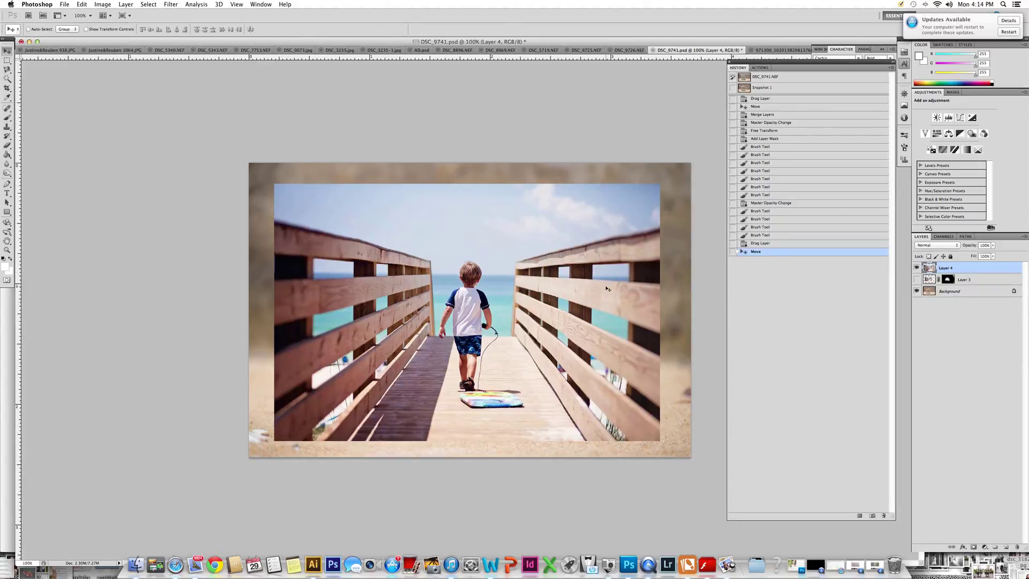
# Lower Layer 4's opacity to 50% and reposition the see-through boardwalk photo over the bottle
pyautogui.moveTo(606, 286); pyautogui.dragTo(593, 288)
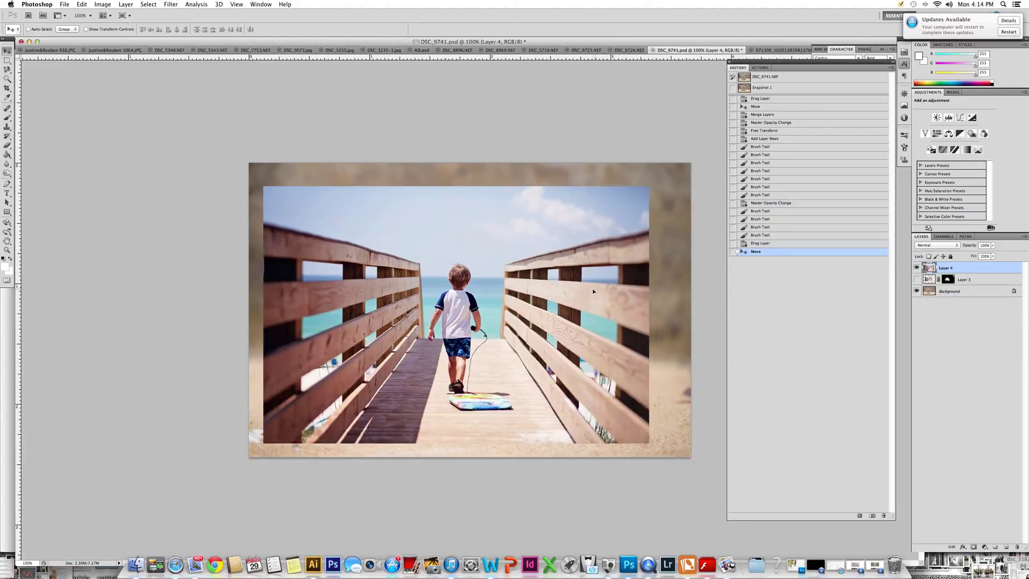
pyautogui.click(993, 247)
pyautogui.moveTo(995, 254); pyautogui.dragTo(975, 257)
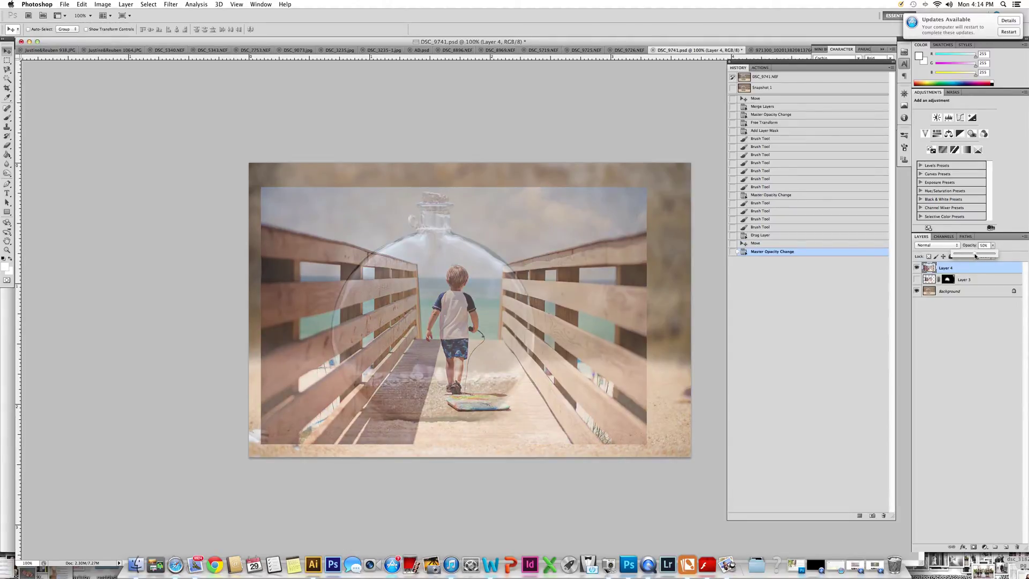
pyautogui.click(489, 313)
pyautogui.moveTo(488, 302)
pyautogui.mouseDown()
pyautogui.moveTo(478, 305)
pyautogui.moveTo(487, 306)
pyautogui.mouseUp()
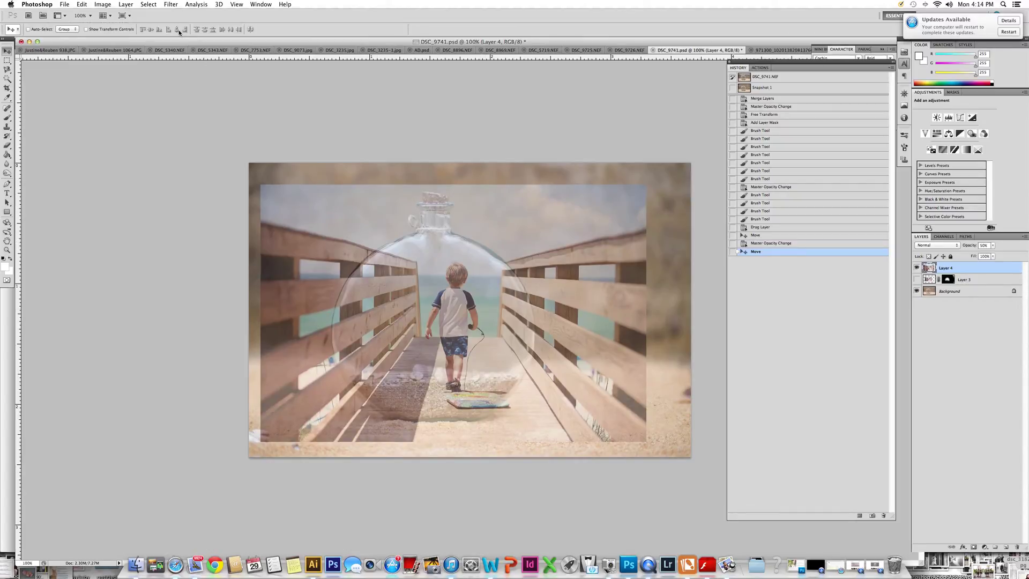
# Free Transform the boardwalk photo, scaling it down and moving it left and down over the bottle
pyautogui.click(83, 5)
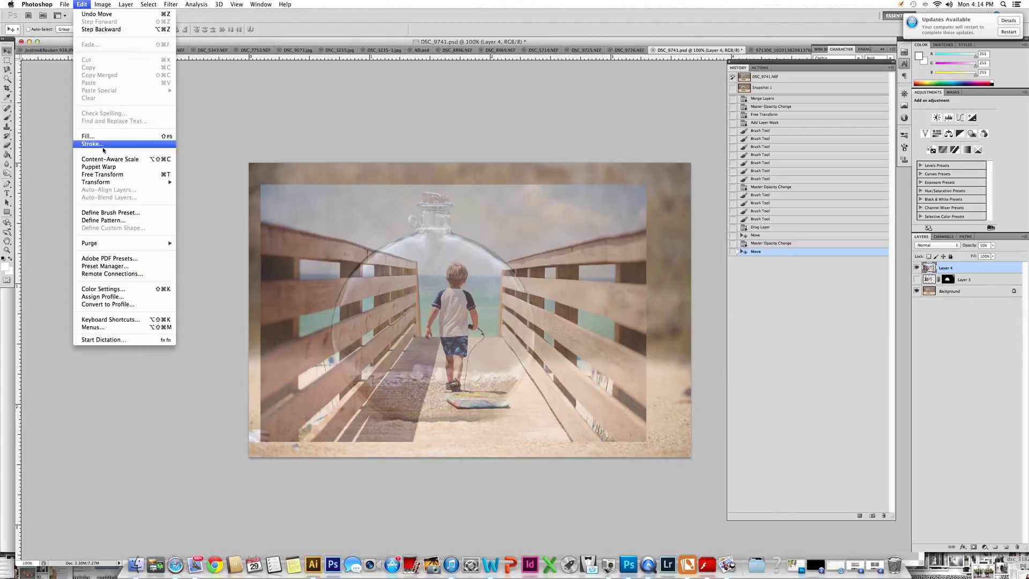
pyautogui.click(328, 240)
pyautogui.hotkey('ctrl', 't')
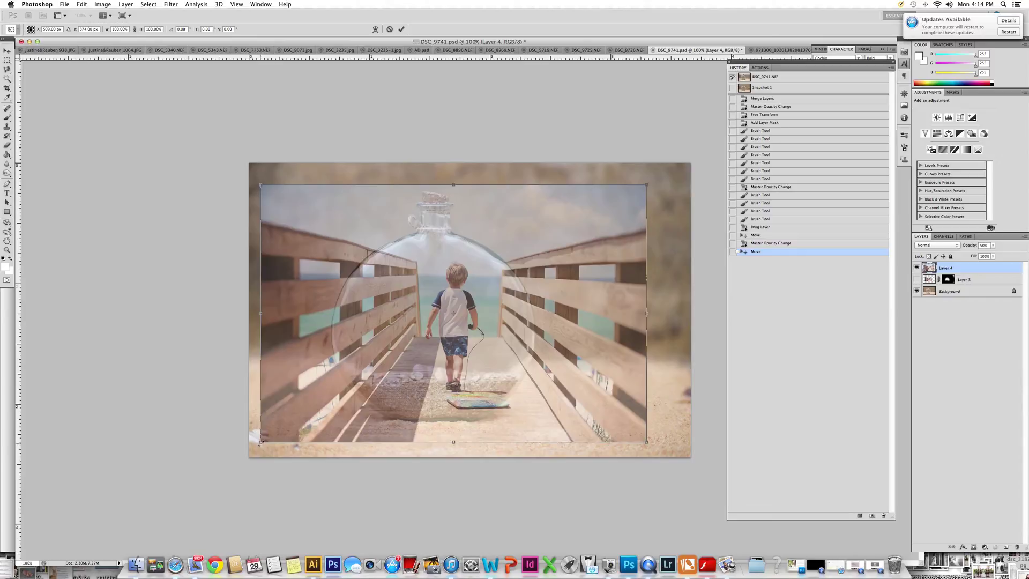
pyautogui.moveTo(261, 442); pyautogui.dragTo(336, 414)
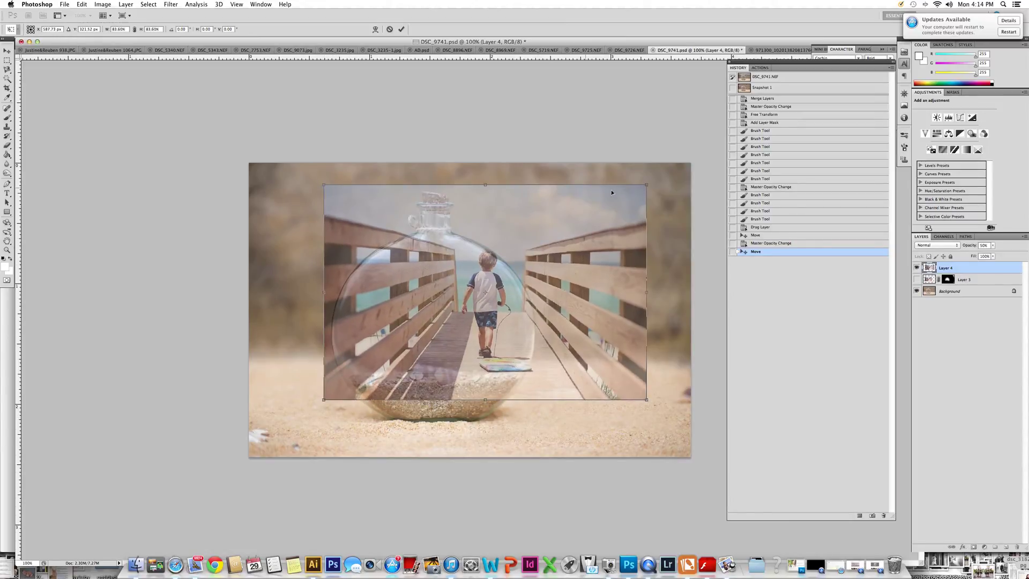
pyautogui.moveTo(561, 307); pyautogui.dragTo(511, 330)
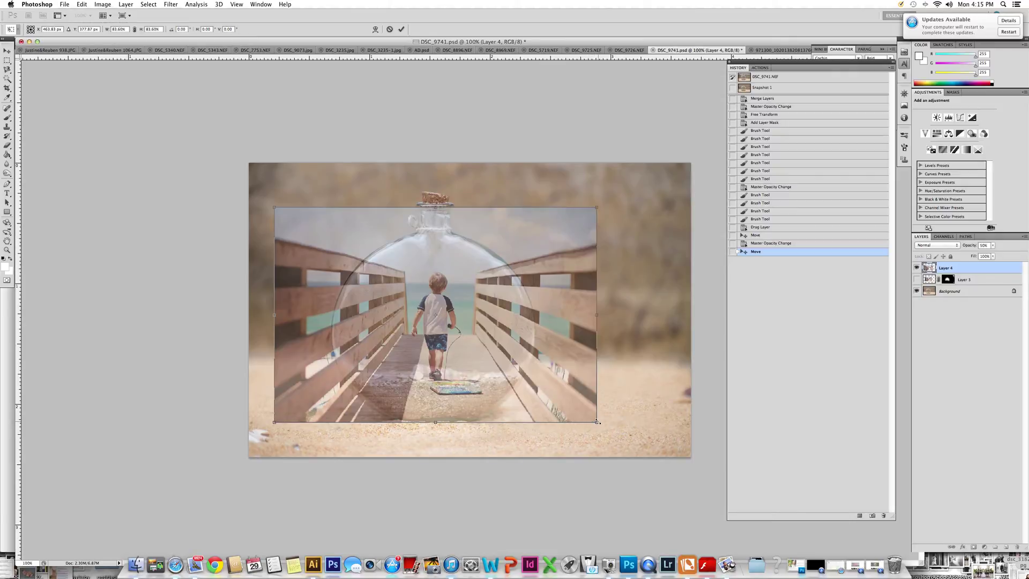
# Fine-tune the photo to about 69% scale over the bottle's body and commit the transform
pyautogui.moveTo(597, 422); pyautogui.dragTo(569, 417)
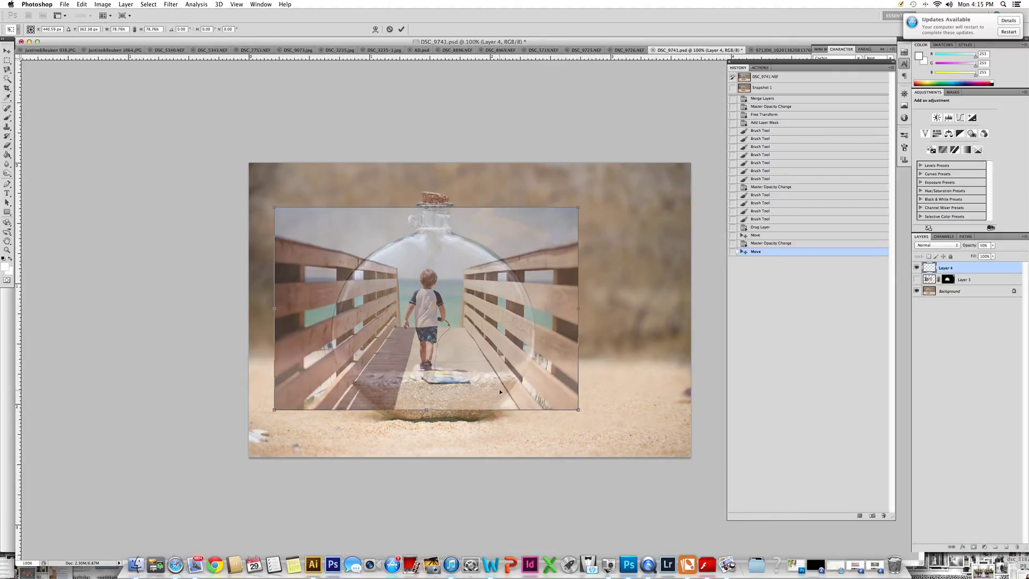
pyautogui.moveTo(500, 388); pyautogui.dragTo(505, 385)
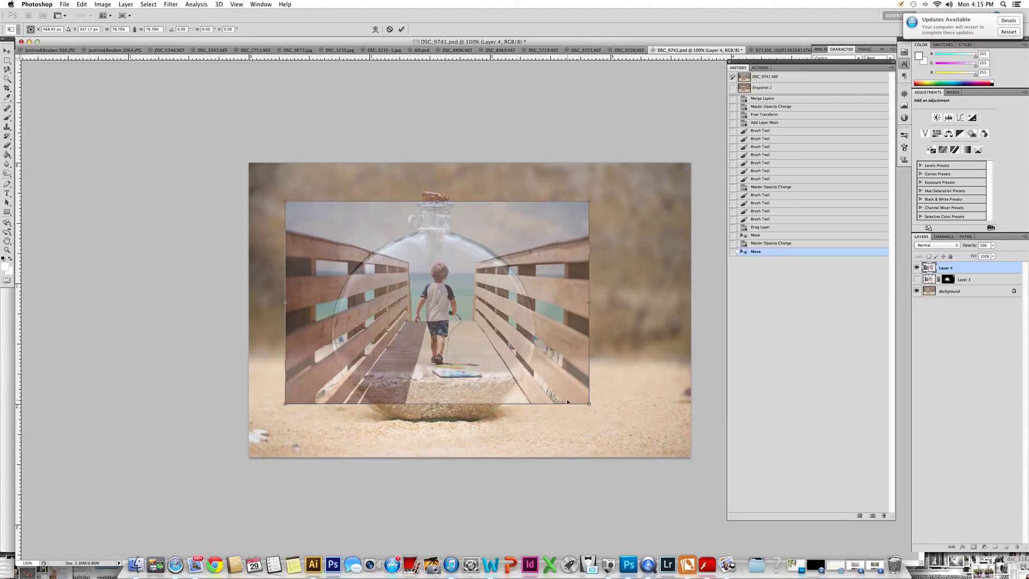
pyautogui.moveTo(589, 403); pyautogui.dragTo(577, 396)
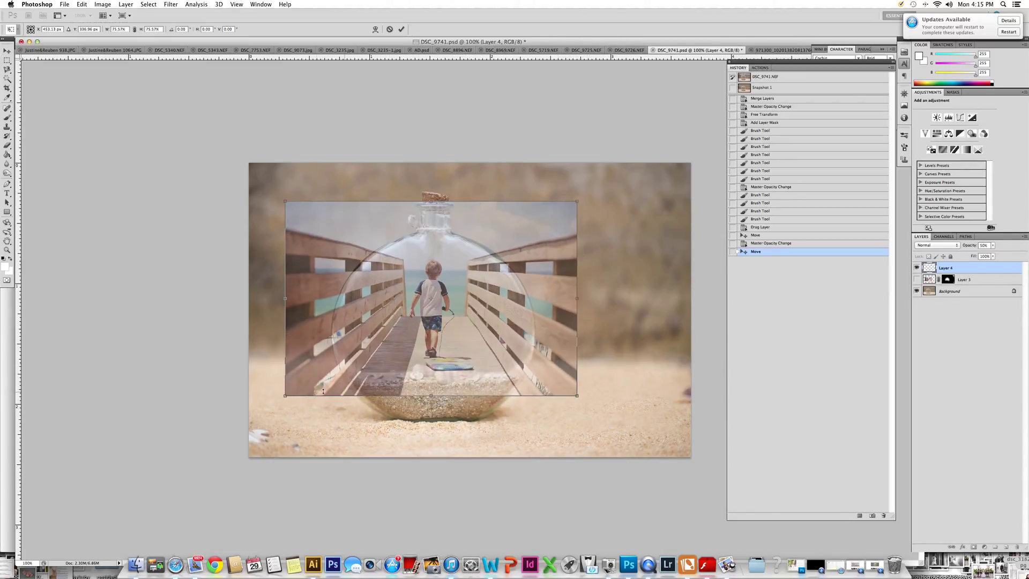
pyautogui.moveTo(293, 397); pyautogui.dragTo(303, 384)
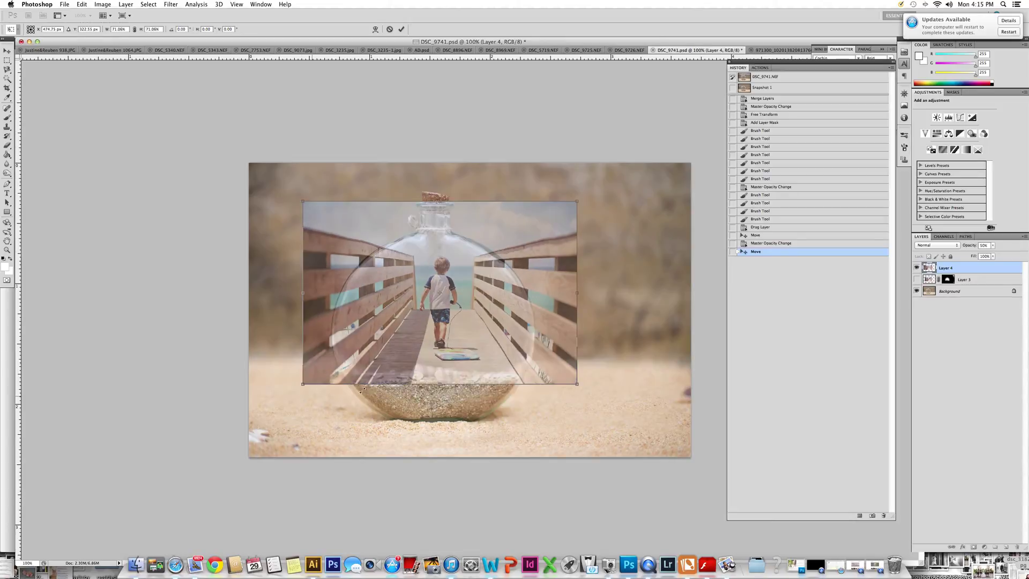
pyautogui.moveTo(569, 384); pyautogui.dragTo(563, 381)
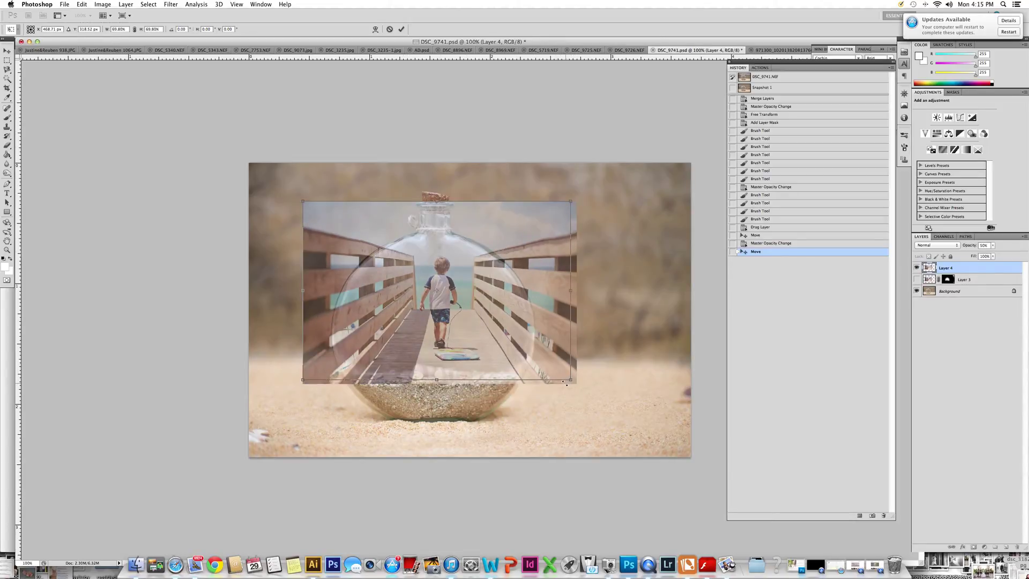
pyautogui.moveTo(475, 363); pyautogui.dragTo(474, 365)
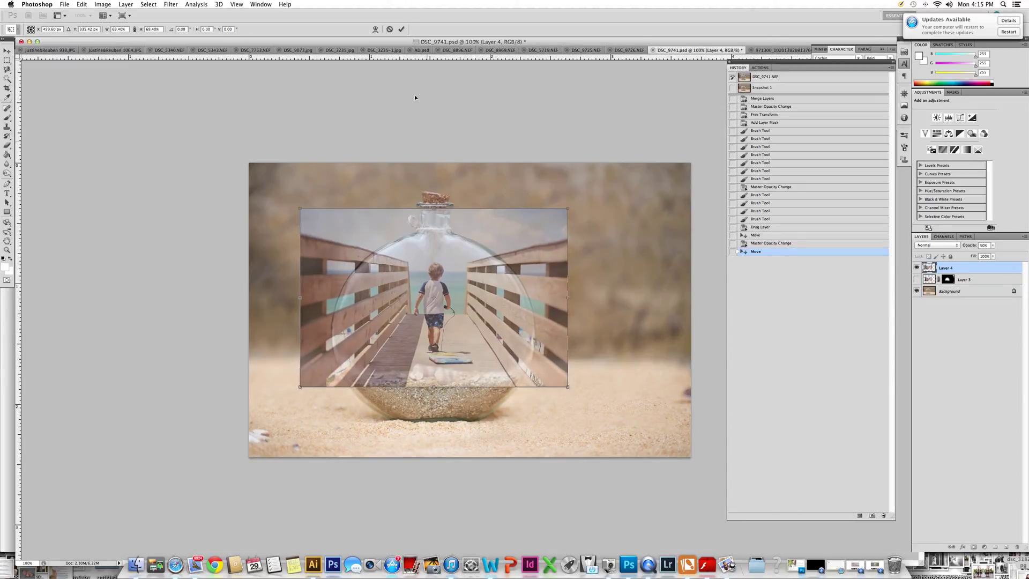
pyautogui.click(401, 30)
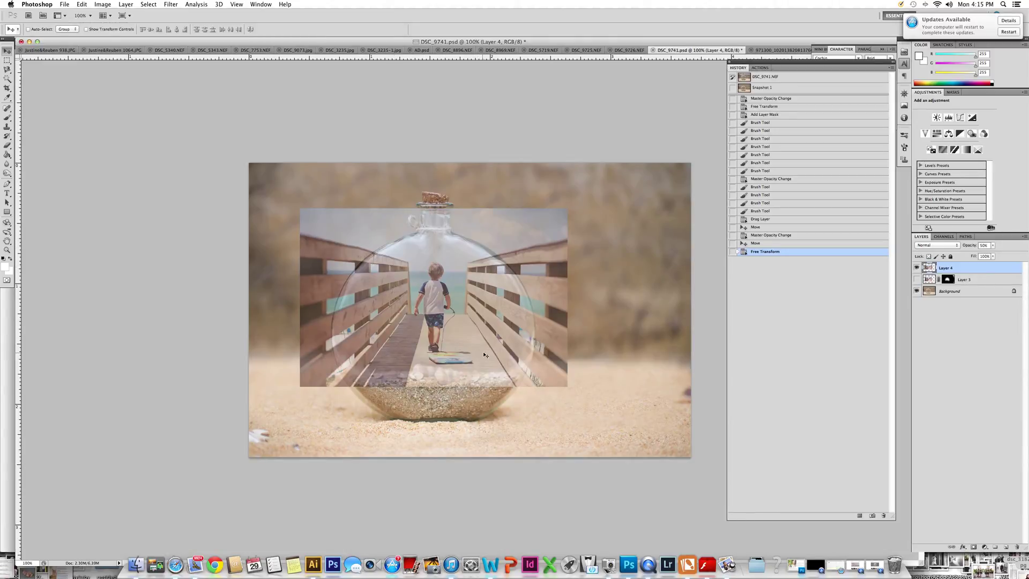
# Set Layer 4's opacity to 69% with the Layers panel slider
pyautogui.moveTo(993, 247); pyautogui.dragTo(1002, 256)
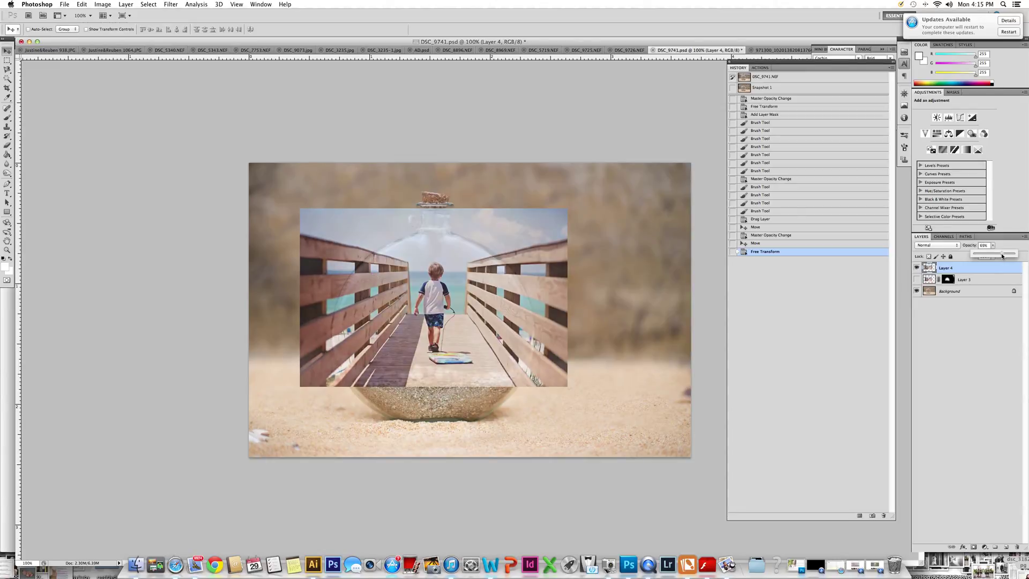
pyautogui.moveTo(1001, 253); pyautogui.dragTo(1001, 253)
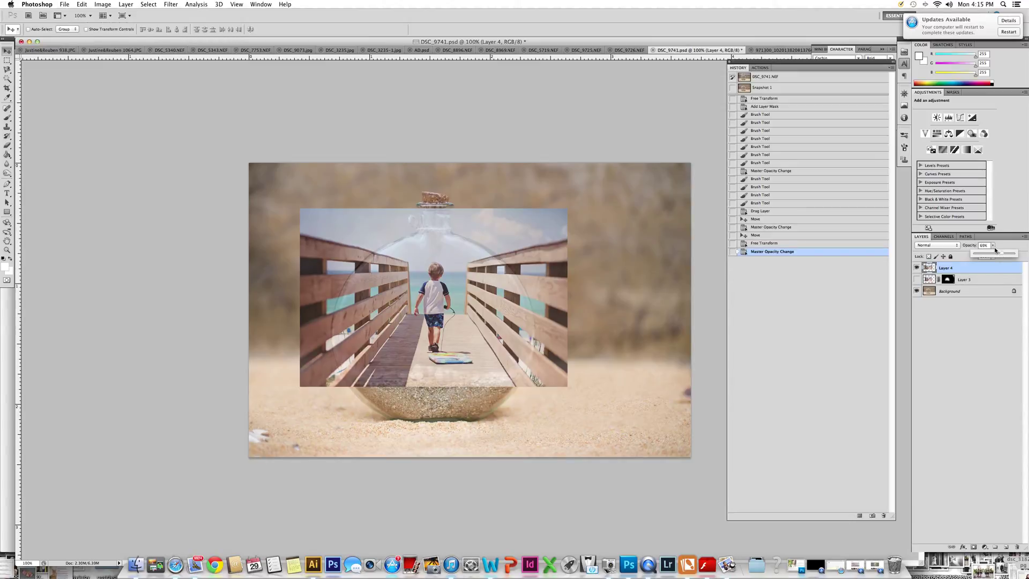
pyautogui.click(993, 247)
# Add a layer mask to Layer 4 and brush black over the photo's upper-left and lower-left areas
pyautogui.click(974, 548)
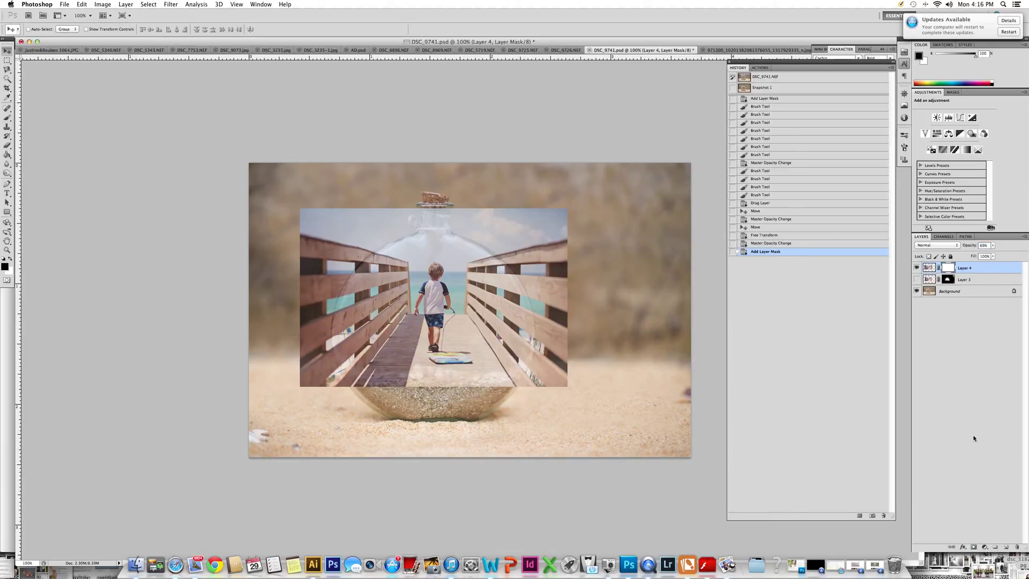
pyautogui.click(6, 121)
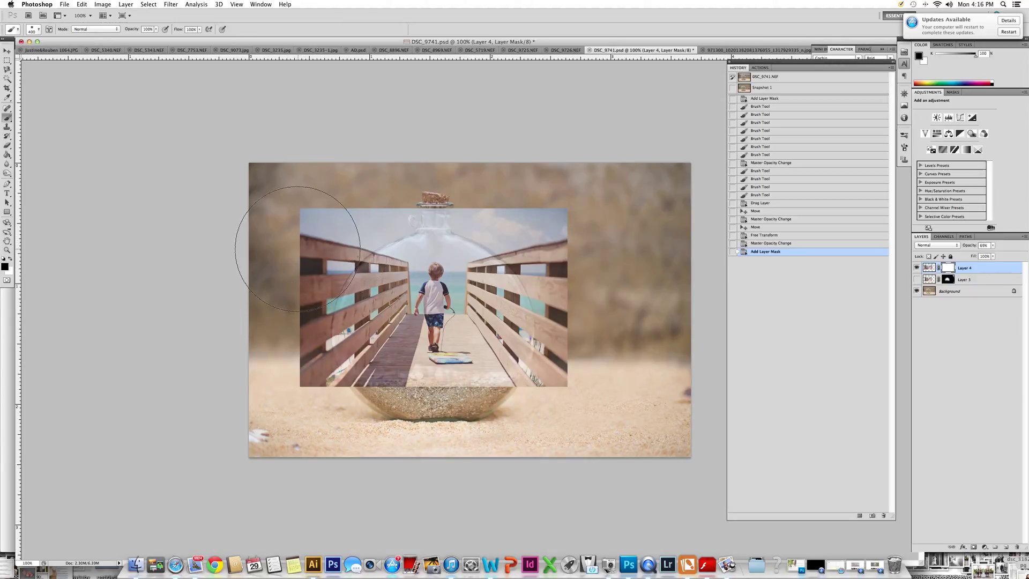
pyautogui.moveTo(293, 254)
pyautogui.mouseDown()
pyautogui.moveTo(323, 210)
pyautogui.moveTo(436, 167)
pyautogui.moveTo(346, 183)
pyautogui.mouseUp()
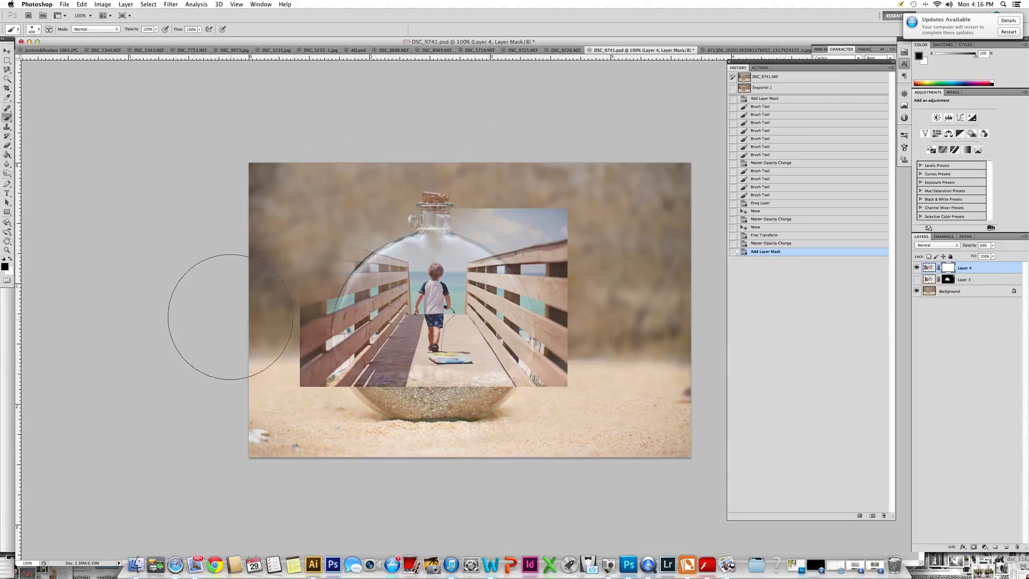
pyautogui.moveTo(230, 322)
pyautogui.mouseDown()
pyautogui.moveTo(271, 425)
pyautogui.moveTo(255, 339)
pyautogui.moveTo(304, 429)
pyautogui.mouseUp()
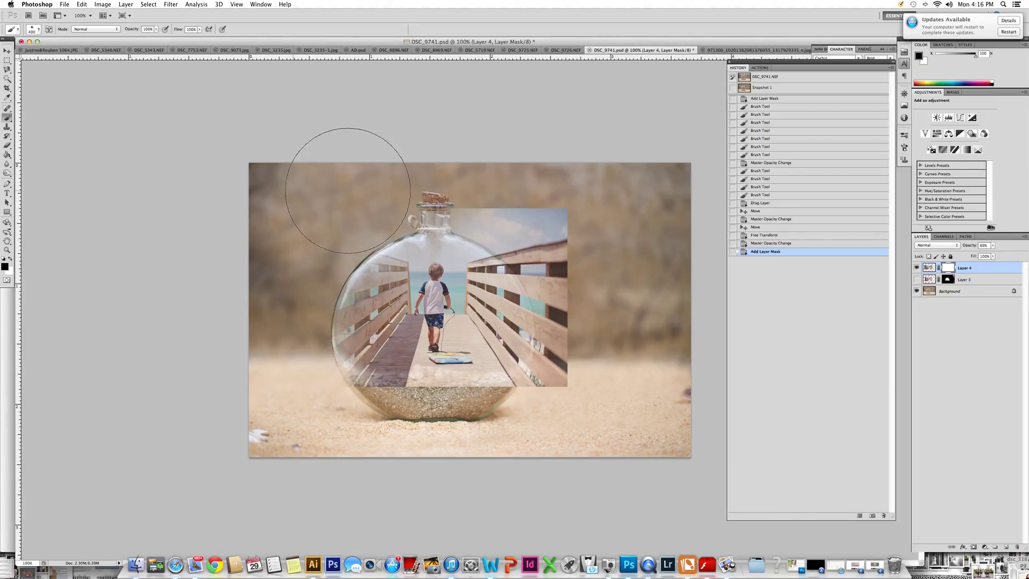
# At 200% zoom, mask out the photo at the lower left and upper right, using a smaller brush for the edges
pyautogui.moveTo(322, 432); pyautogui.dragTo(346, 425)
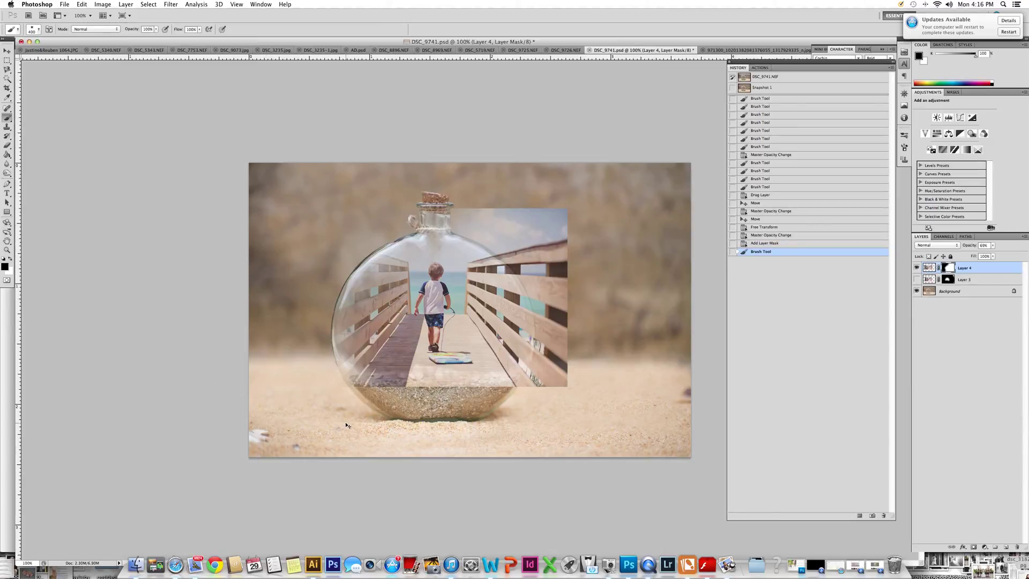
pyautogui.press('super+equal')
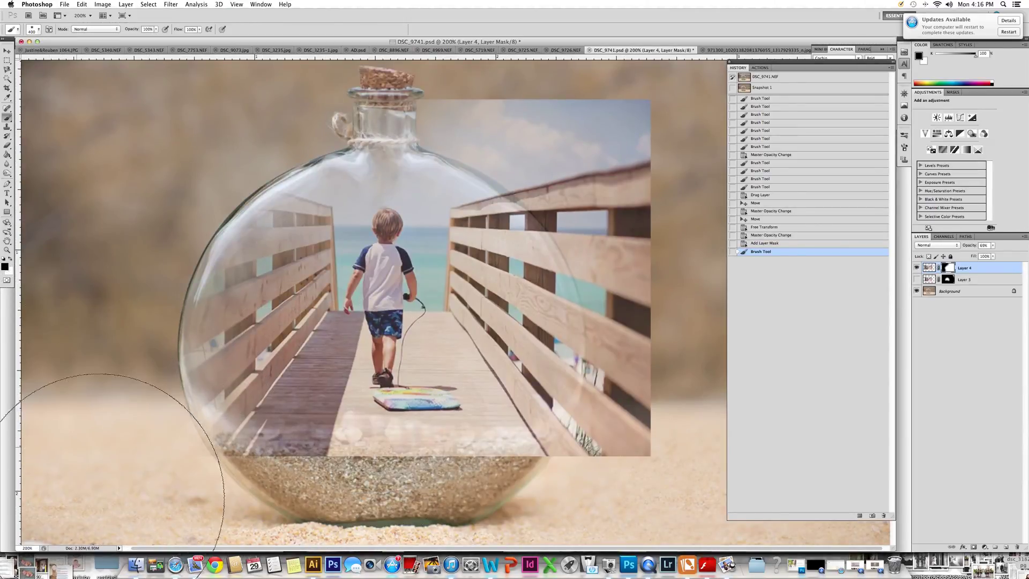
pyautogui.moveTo(70, 483); pyautogui.dragTo(124, 494)
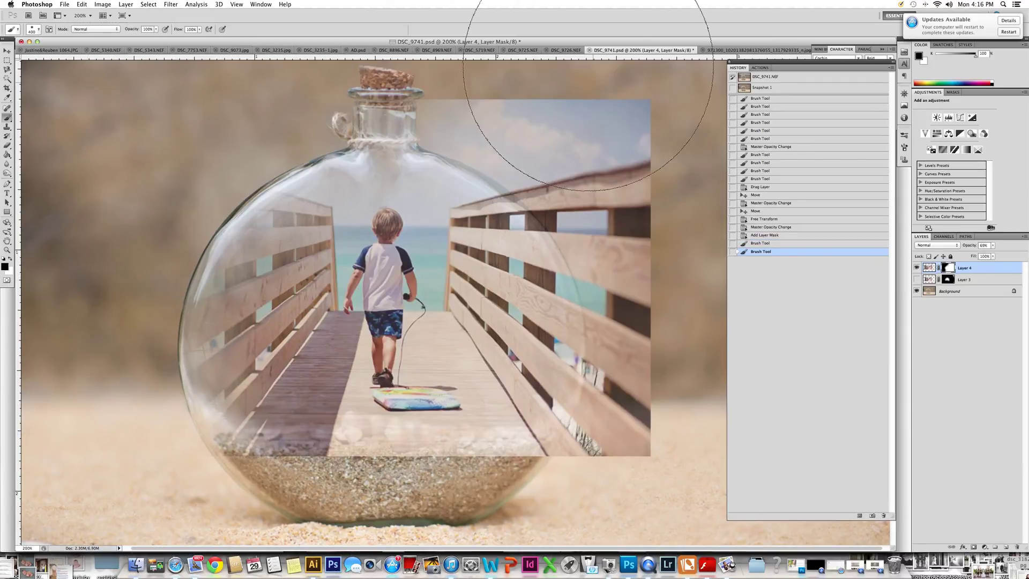
pyautogui.moveTo(600, 130)
pyautogui.mouseDown()
pyautogui.moveTo(644, 172)
pyautogui.moveTo(668, 307)
pyautogui.moveTo(674, 389)
pyautogui.moveTo(650, 510)
pyautogui.moveTo(673, 422)
pyautogui.moveTo(687, 431)
pyautogui.moveTo(670, 479)
pyautogui.moveTo(681, 455)
pyautogui.moveTo(704, 337)
pyautogui.moveTo(676, 215)
pyautogui.moveTo(556, 108)
pyautogui.moveTo(390, 34)
pyautogui.moveTo(330, 23)
pyautogui.moveTo(494, 35)
pyautogui.mouseUp()
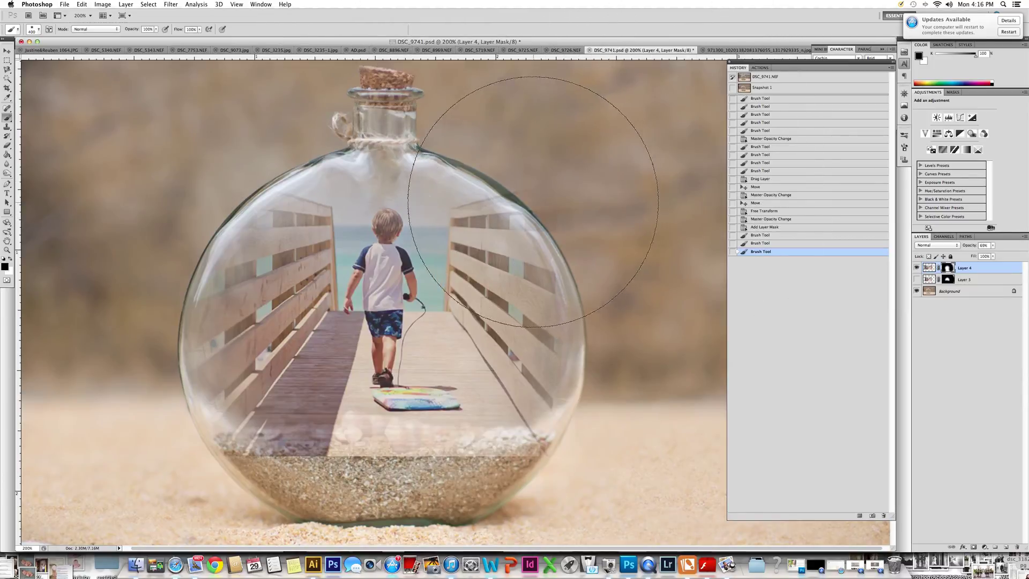
pyautogui.press('[')
pyautogui.press('[')
pyautogui.press('[')
pyautogui.press('[')
pyautogui.press('[')
pyautogui.press('[')
pyautogui.press('[')
pyautogui.press('[')
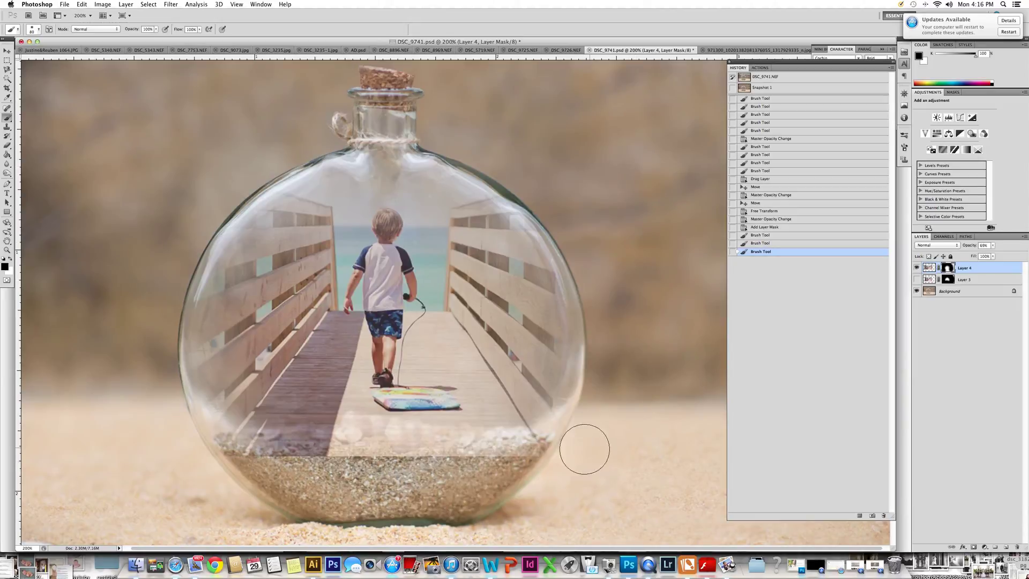
pyautogui.moveTo(557, 482); pyautogui.dragTo(571, 485)
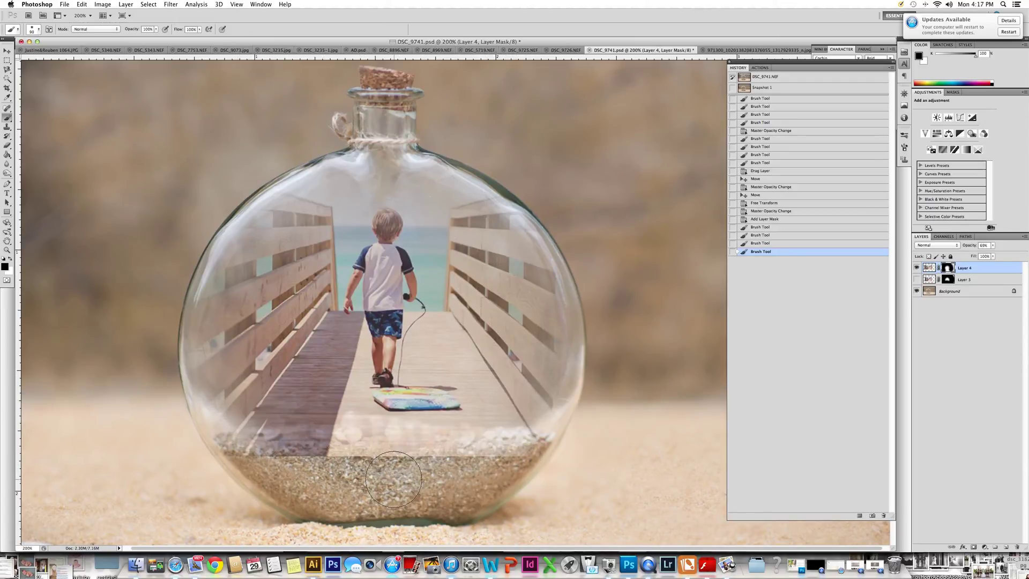
# With a 250 brush at 100% zoom, blend the photo's bottom into the bottle's sand
pyautogui.press(']')
pyautogui.press(']')
pyautogui.press(']')
pyautogui.press('super+alt+0')
pyautogui.click(37, 41)
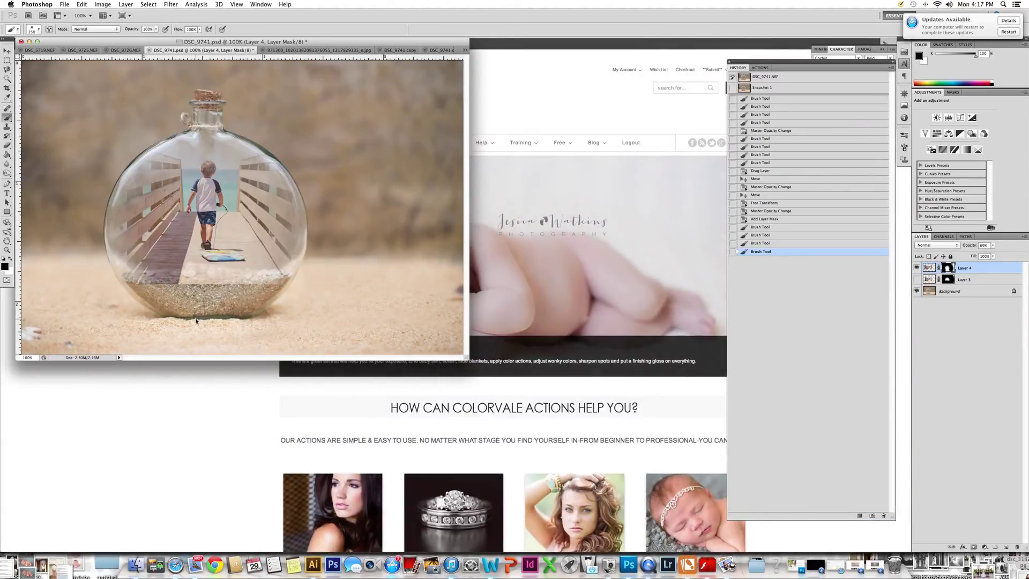
pyautogui.moveTo(196, 320)
pyautogui.mouseDown()
pyautogui.moveTo(268, 323)
pyautogui.moveTo(151, 315)
pyautogui.moveTo(397, 317)
pyautogui.mouseUp()
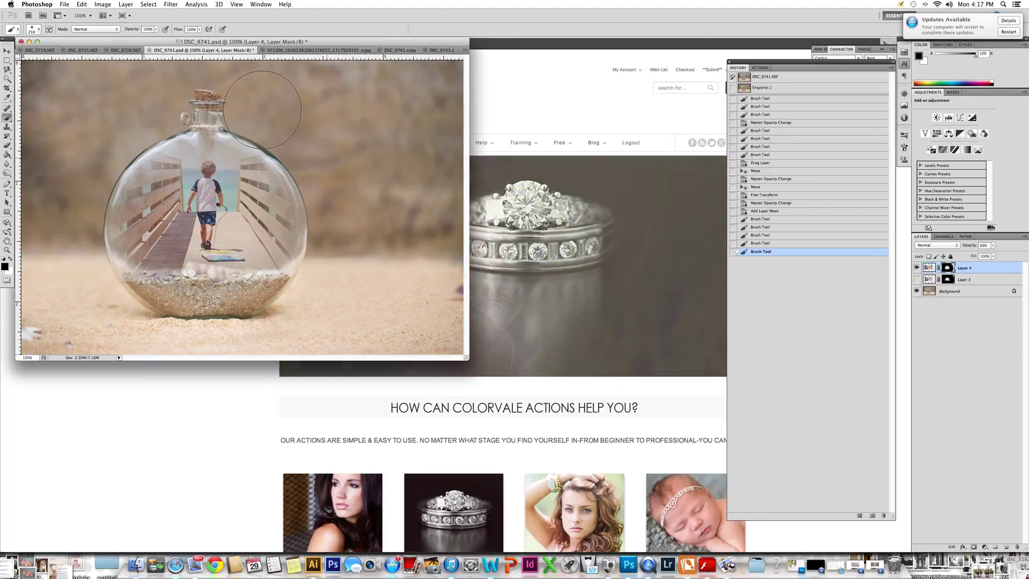
# Mask more photo around the bottle's left edge and enlarge the document window
pyautogui.press('super+h')
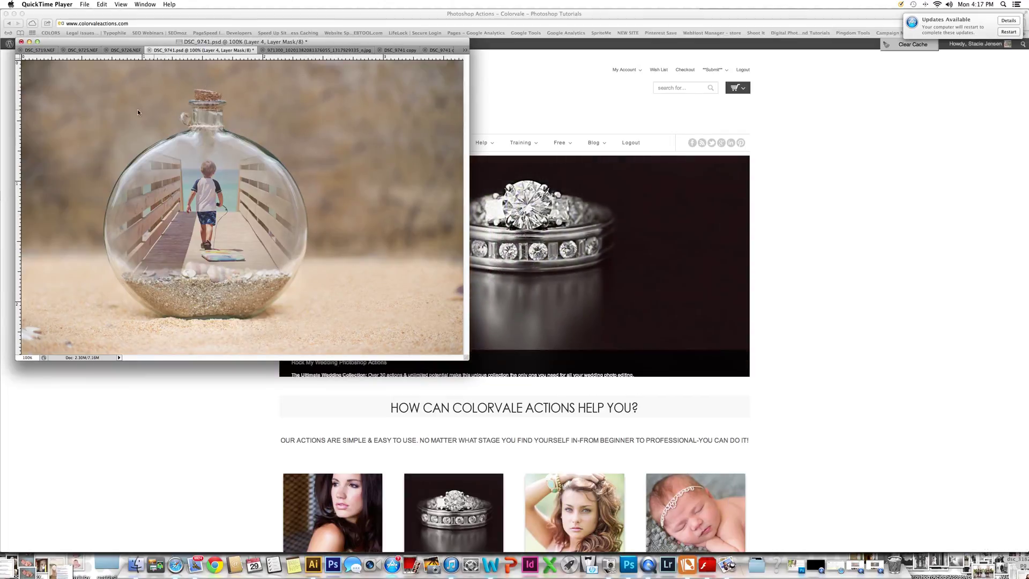
pyautogui.click(629, 564)
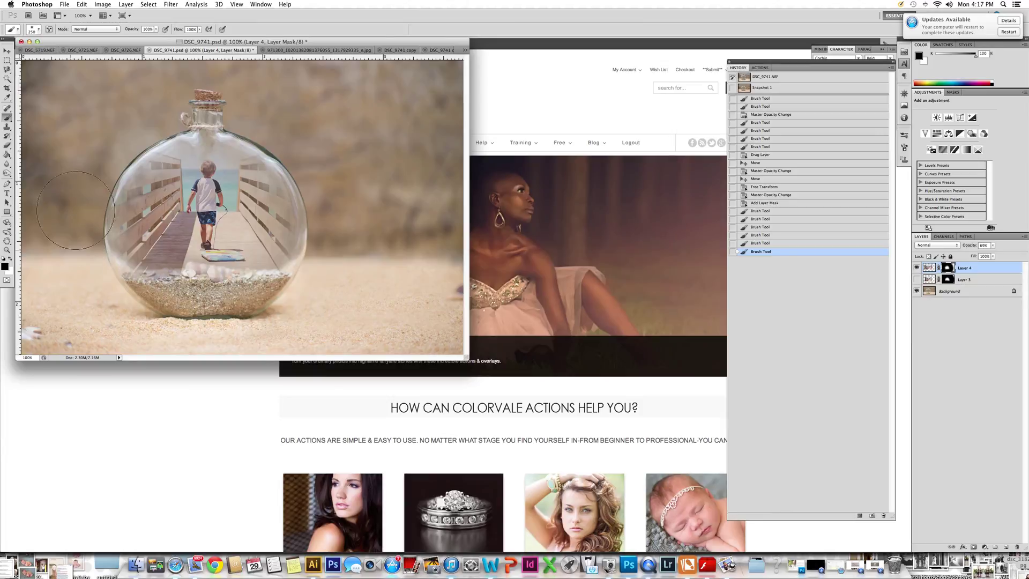
pyautogui.moveTo(75, 210); pyautogui.dragTo(89, 197)
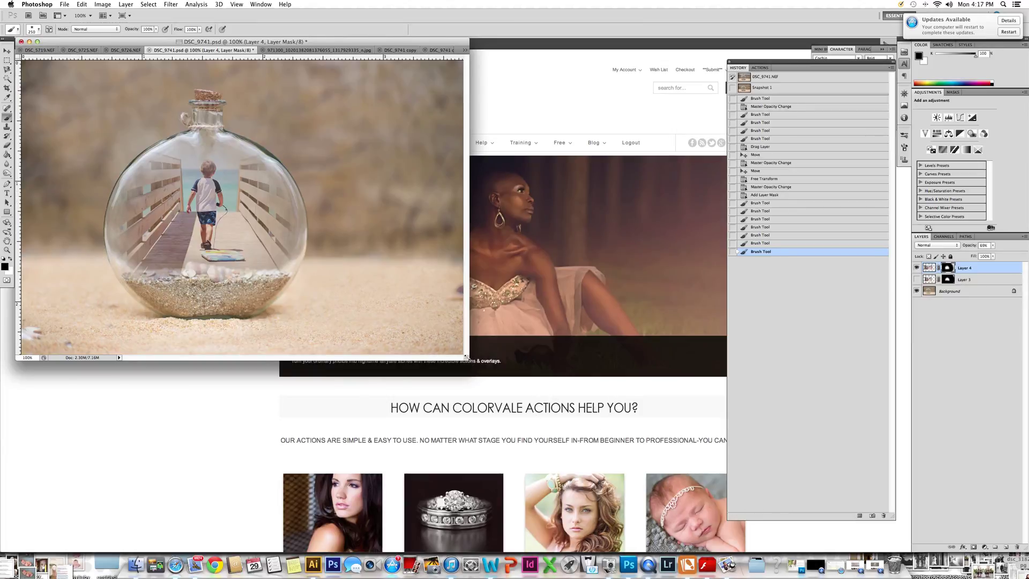
pyautogui.moveTo(466, 357); pyautogui.dragTo(688, 516)
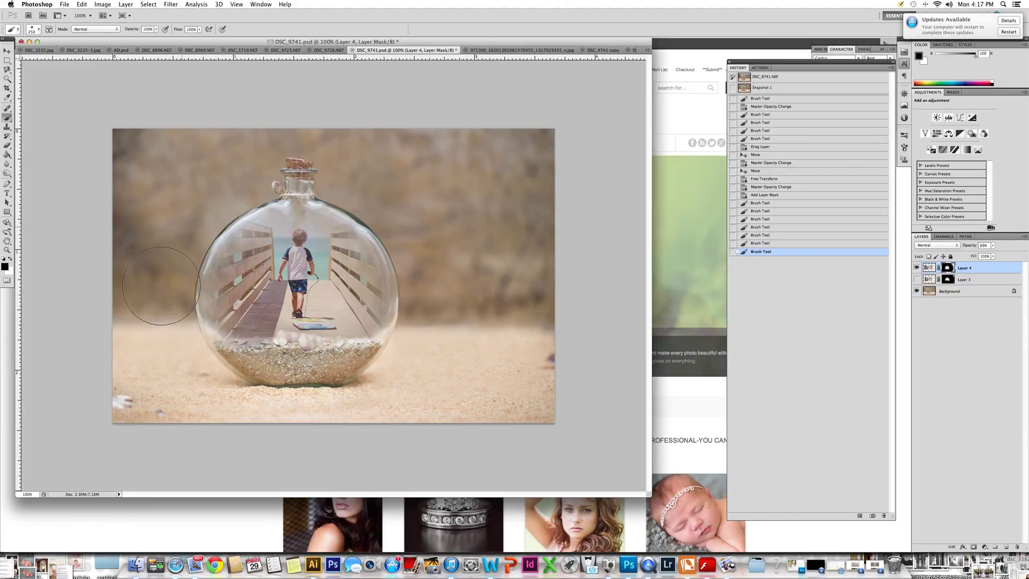
# Mask more photo near the bottle base and up toward the neck, then enlarge the document window
pyautogui.click(277, 148)
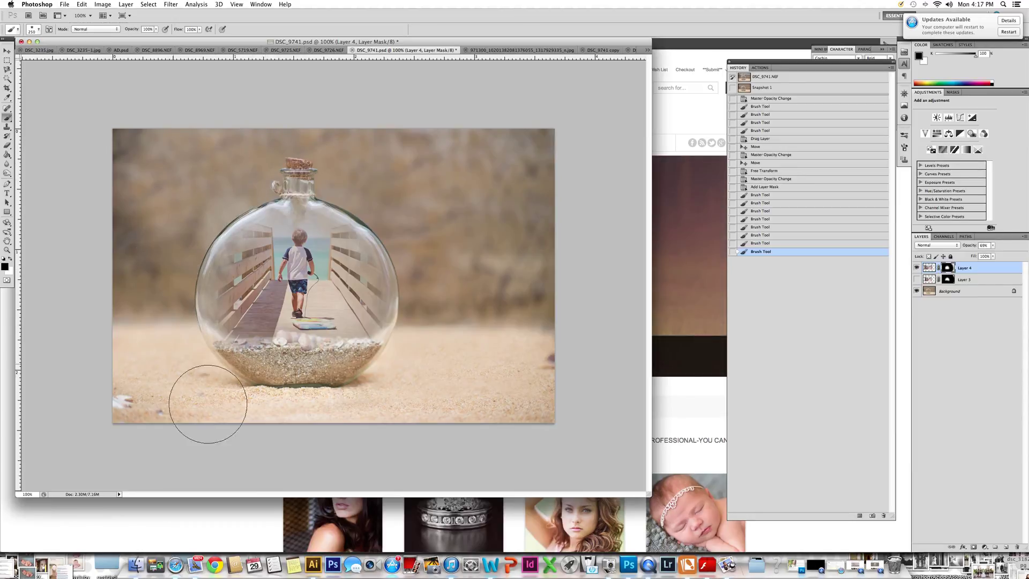
pyautogui.moveTo(416, 228)
pyautogui.mouseDown()
pyautogui.moveTo(397, 189)
pyautogui.moveTo(334, 146)
pyautogui.mouseUp()
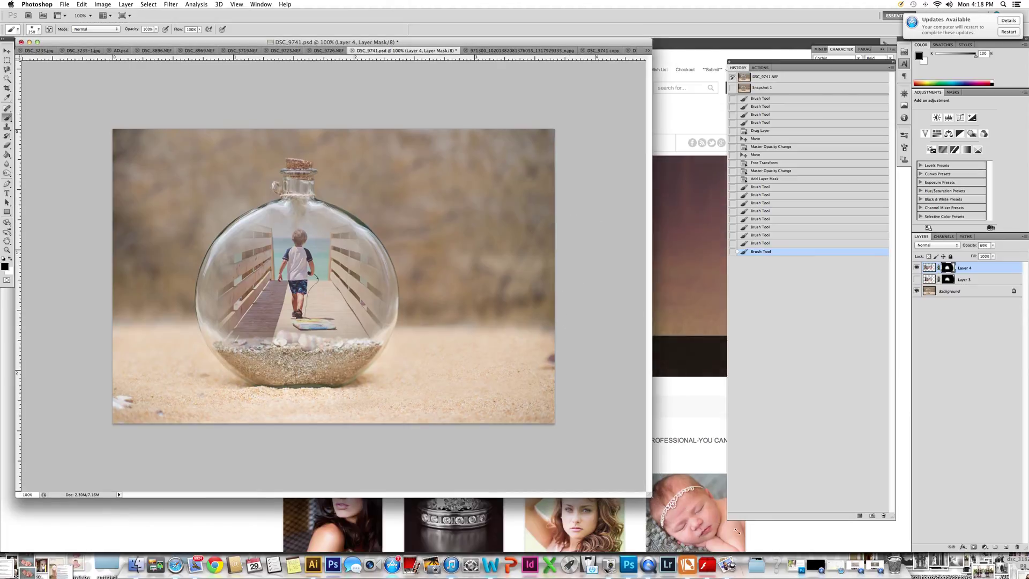
pyautogui.moveTo(648, 495); pyautogui.dragTo(788, 549)
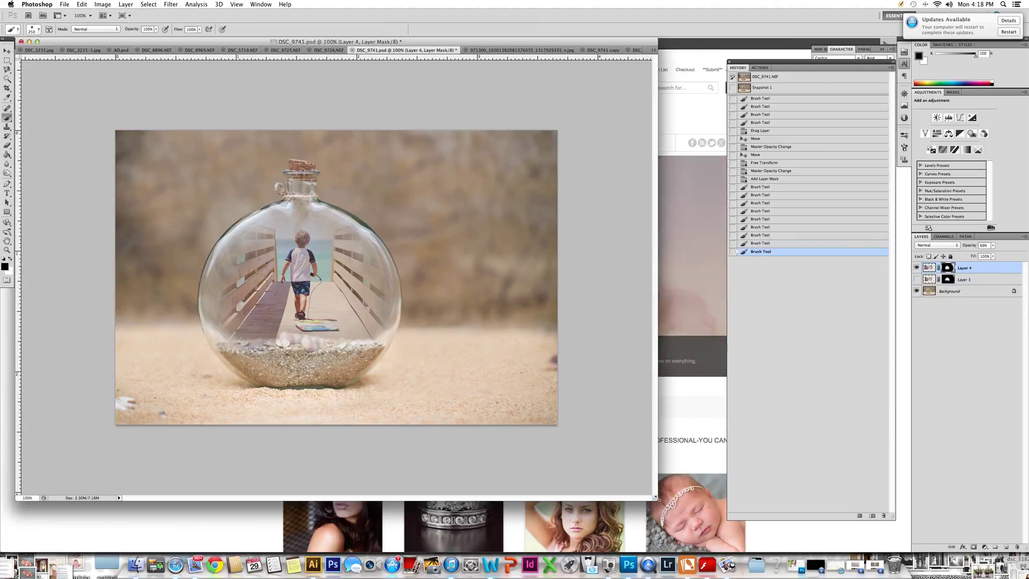
# Enlarge the DSC_9741.psd window around the bottle composite and close the Norton notification
pyautogui.moveTo(656, 499); pyautogui.dragTo(680, 508)
pyautogui.moveTo(757, 544); pyautogui.dragTo(759, 541)
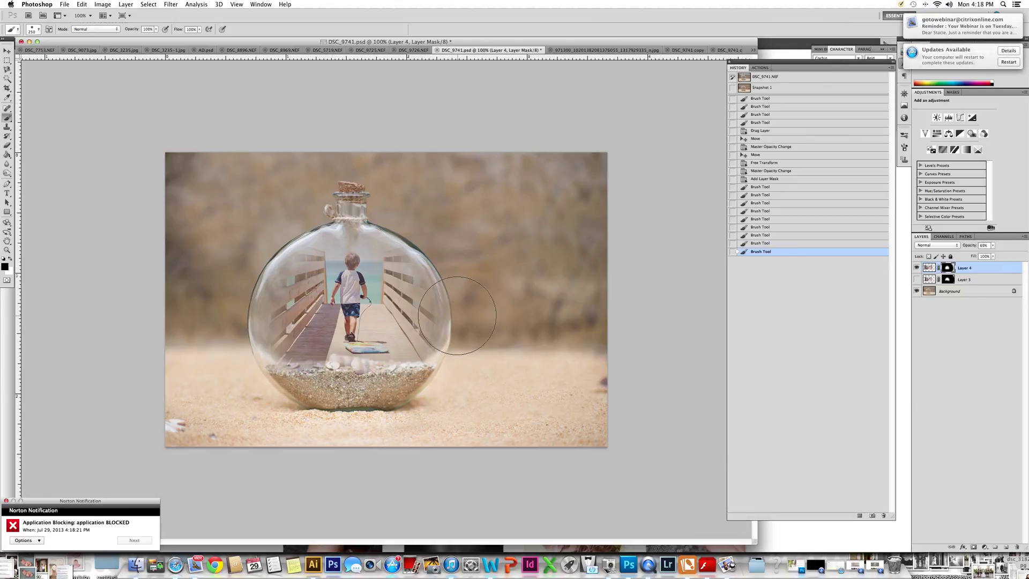
pyautogui.click(6, 502)
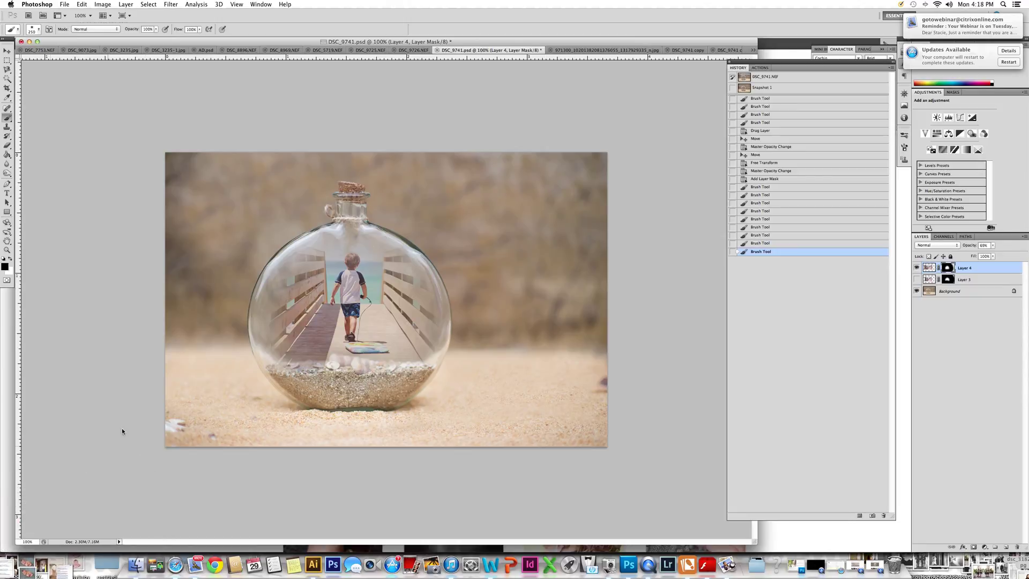